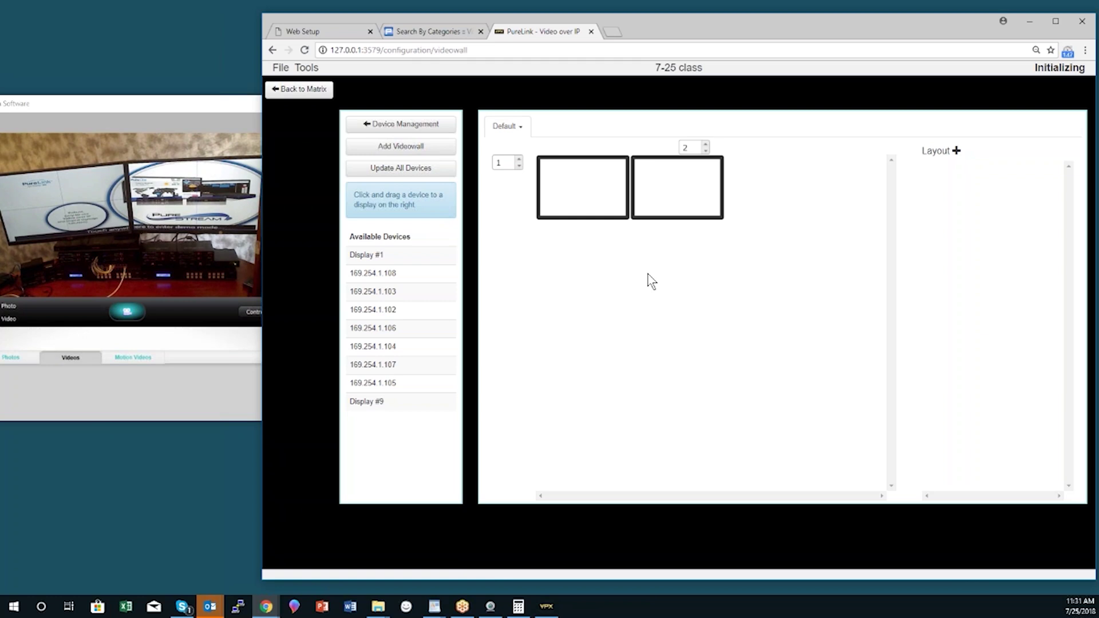
Resize the default videowall to 2 rows by 4 columns
key(ctrl+minus)
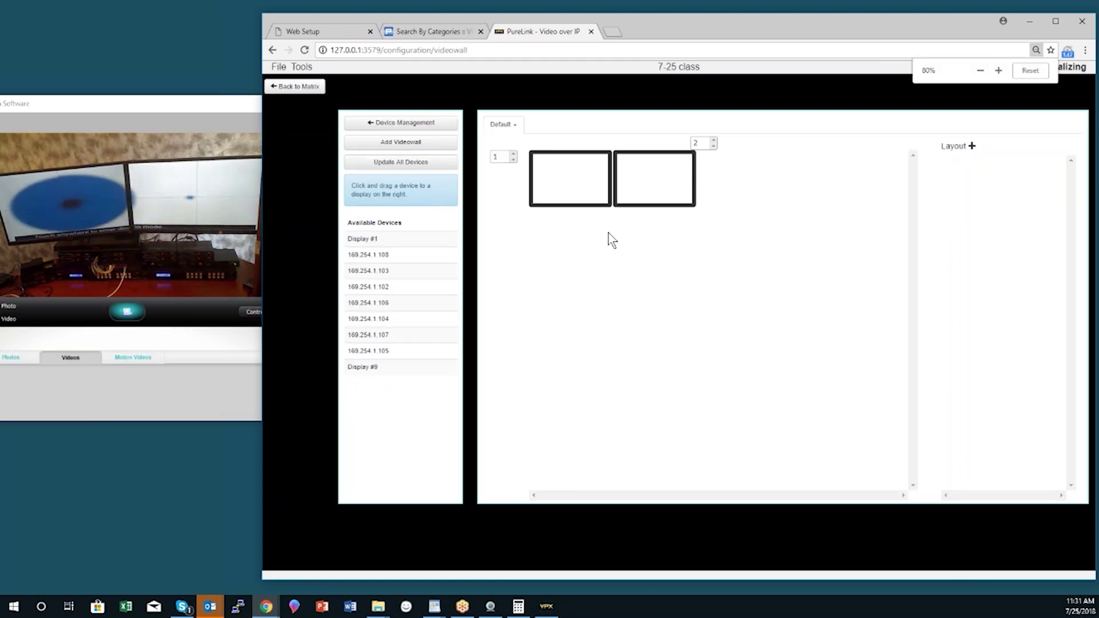
click(514, 154)
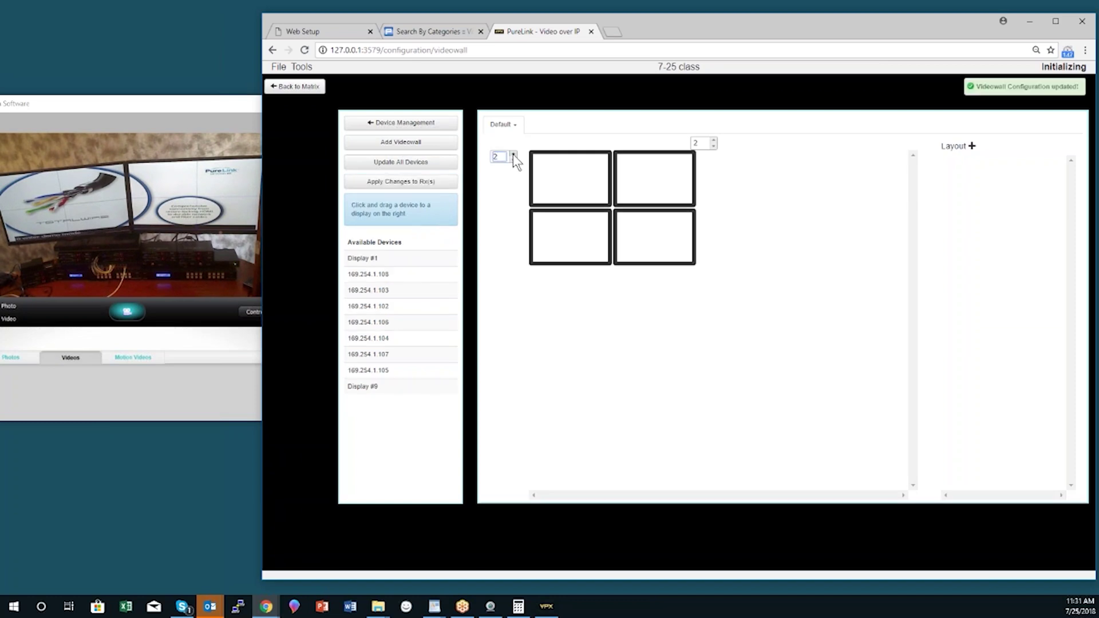
click(714, 141)
click(714, 141)
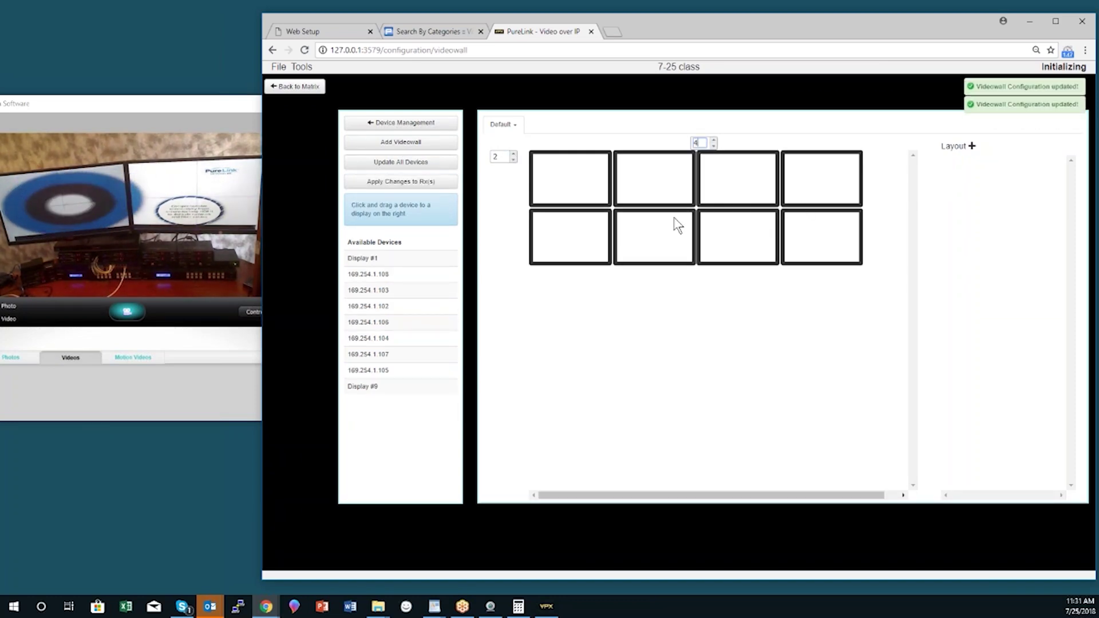
Rename the Default videowall to "2x4 Main"
click(514, 128)
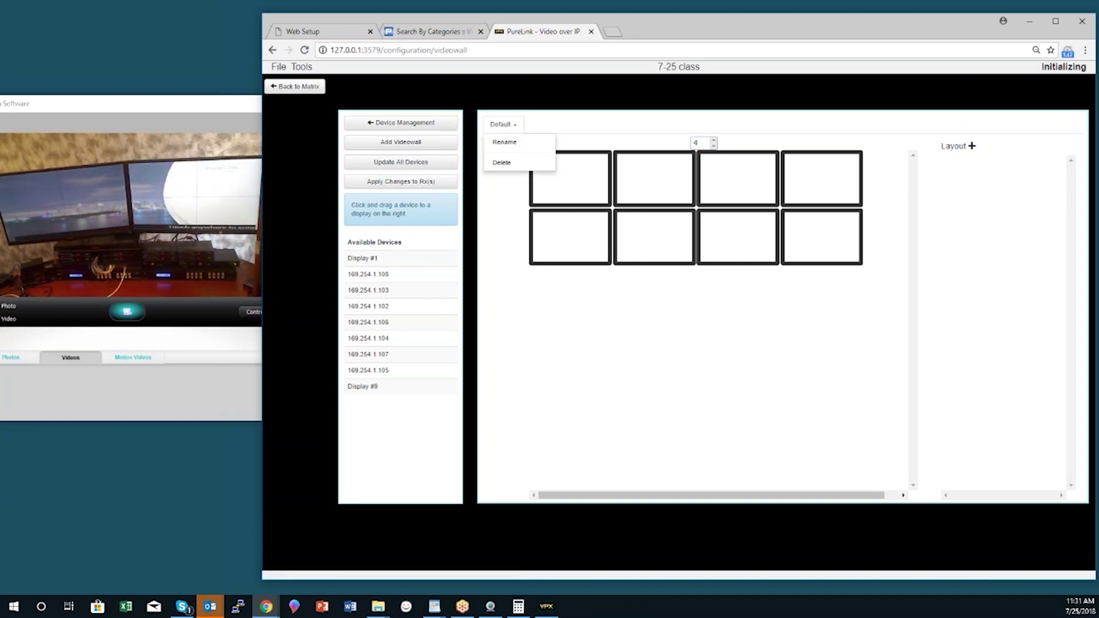
click(504, 142)
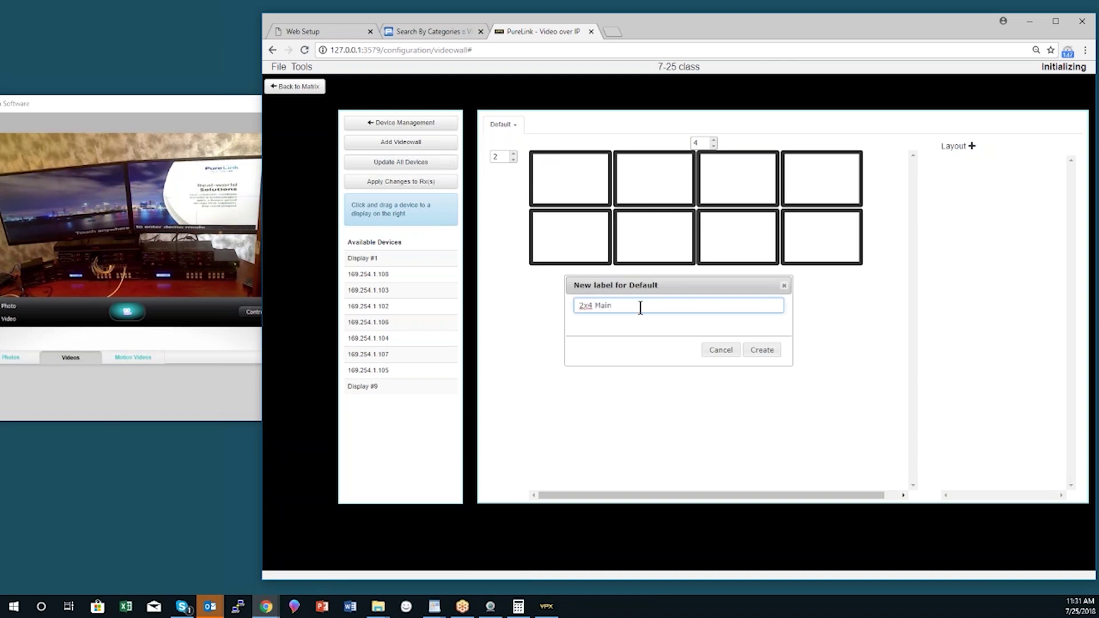
text(2x4 Main)
click(760, 351)
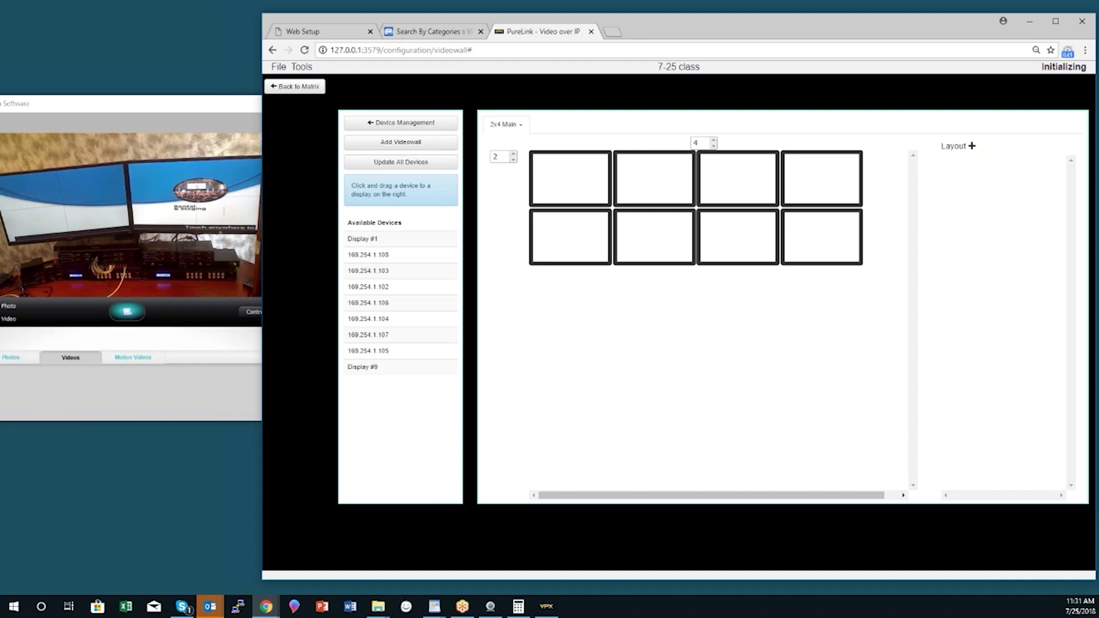
Add a new videowall labelled "2x2" and set it to 2 rows
click(411, 145)
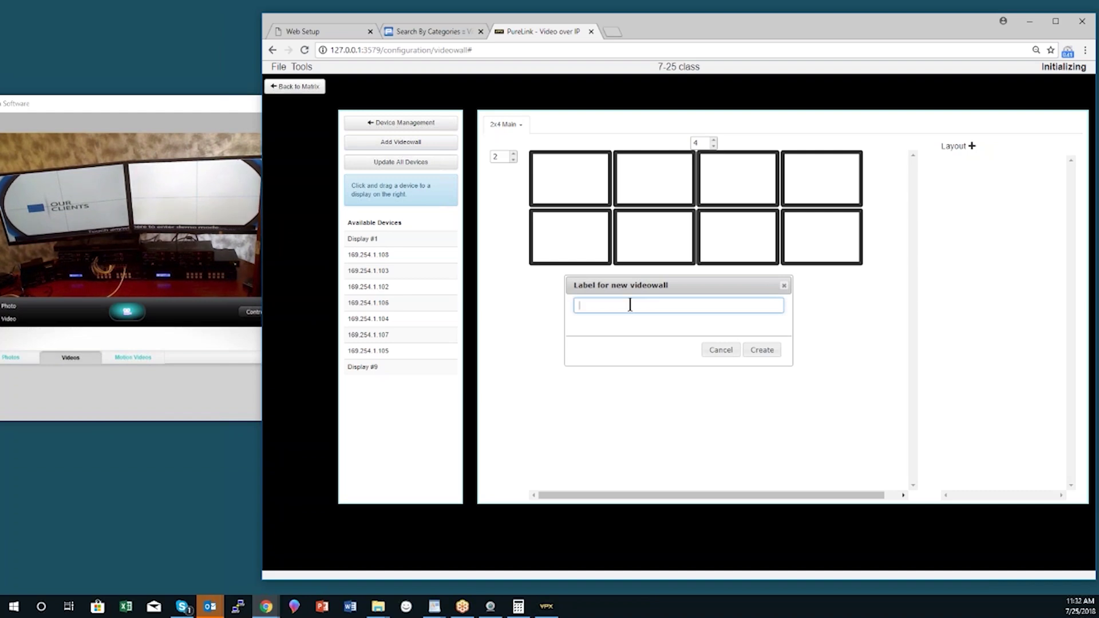
text(2x2)
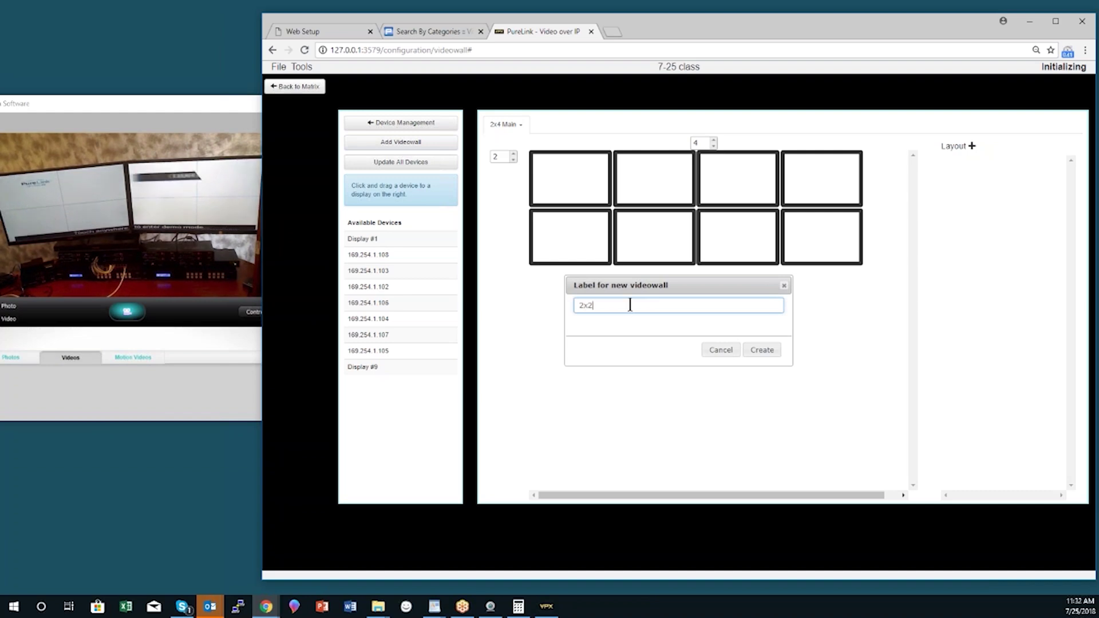
click(761, 350)
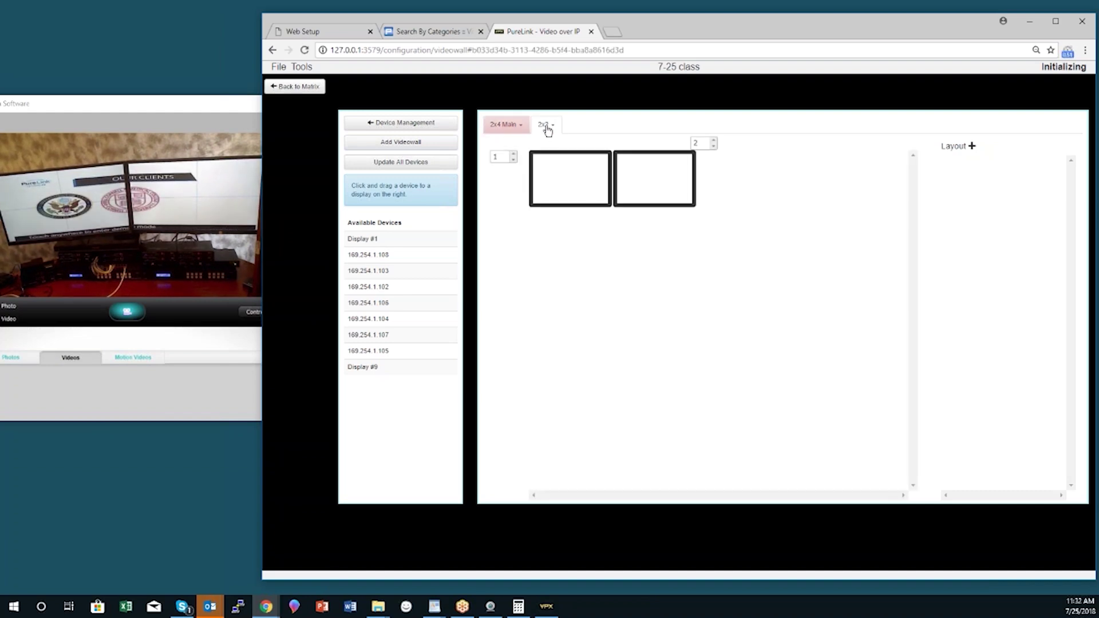
click(513, 153)
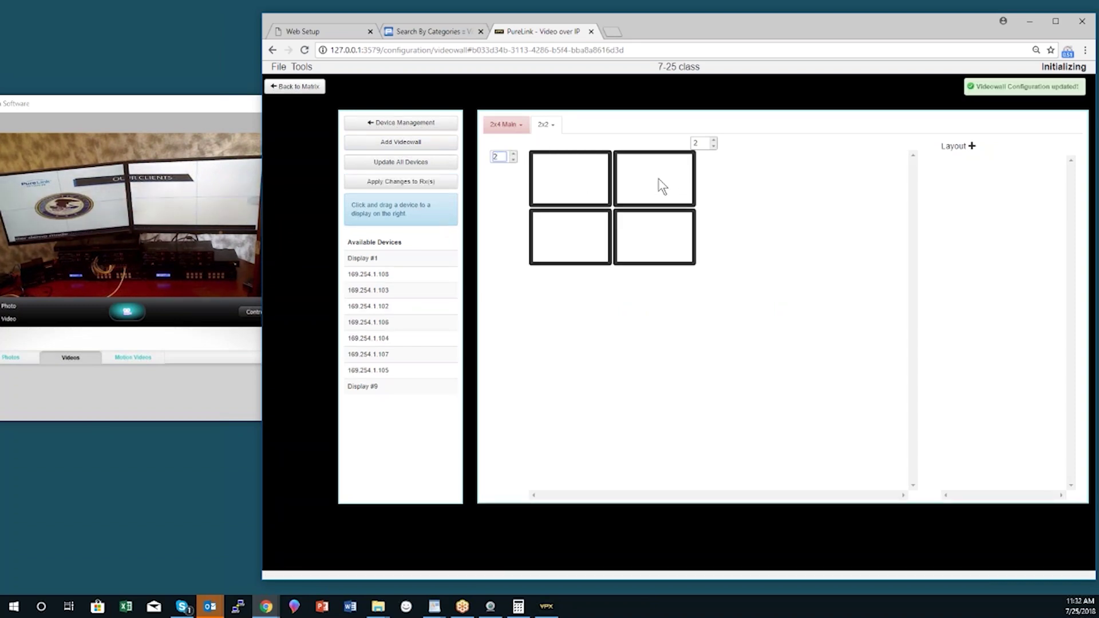
Add a new videowall labelled "3x3" and set it to 3 rows by 3 columns
click(419, 148)
text(3x3)
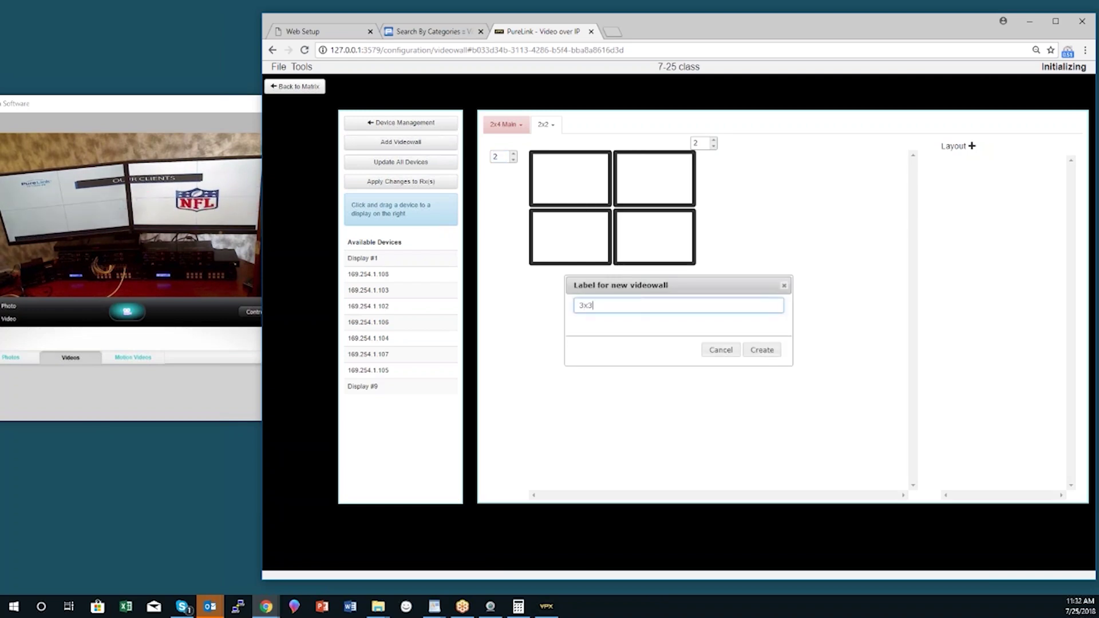
click(762, 350)
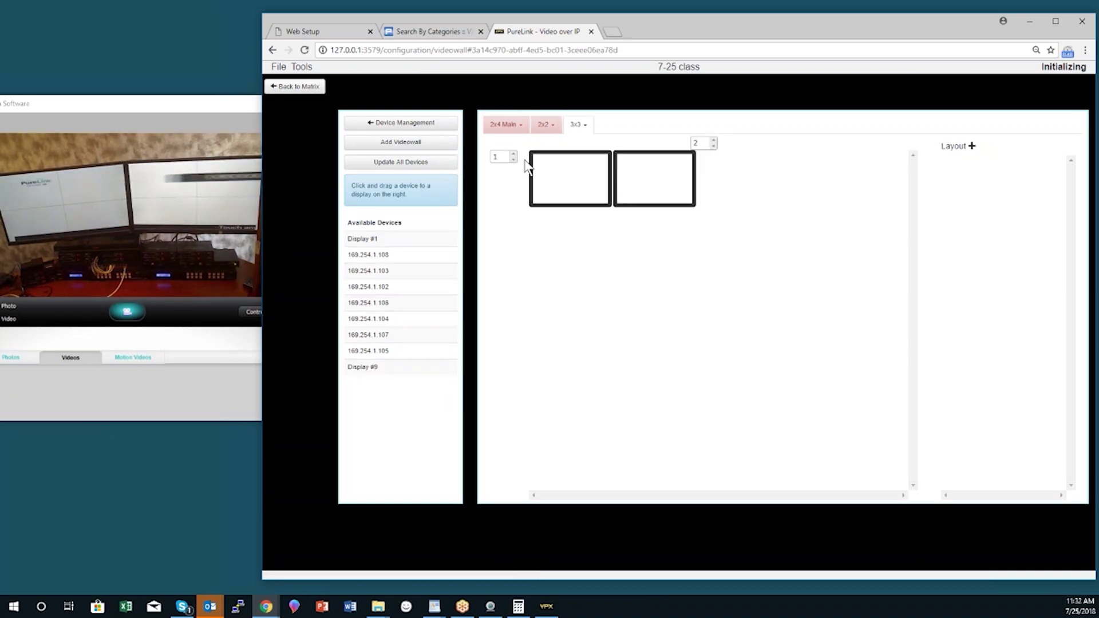
click(513, 154)
click(513, 154)
click(713, 140)
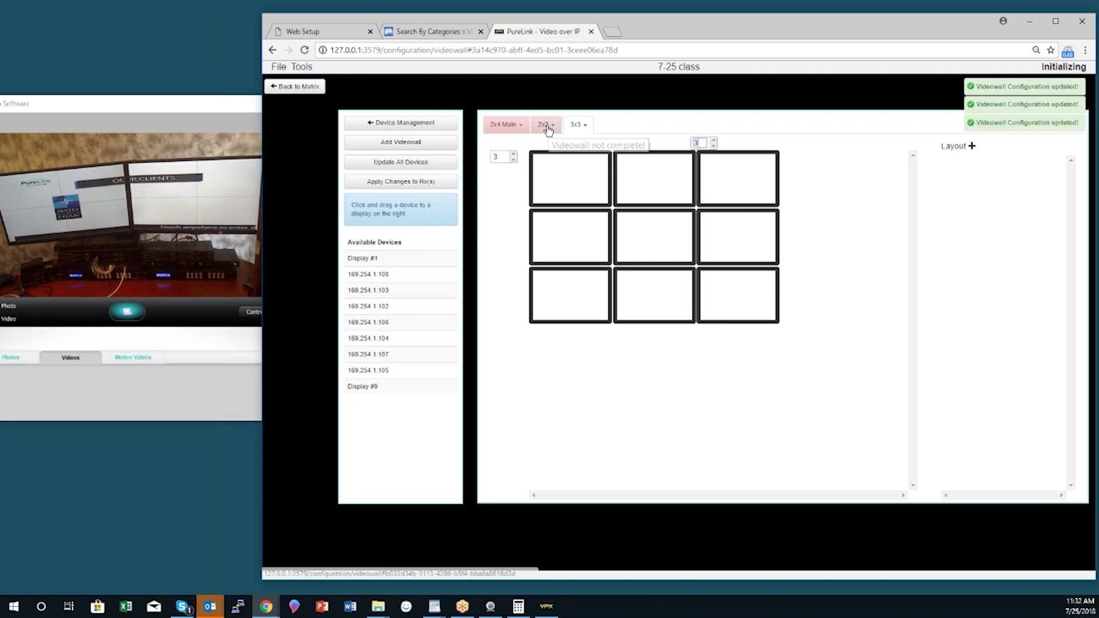
In the first two columns of 2x4 Main, assign Display #1 and 169.254.1.103 to the upper row, 169.254.1.102 and 169.254.1.104 to the lower row
click(546, 125)
click(503, 124)
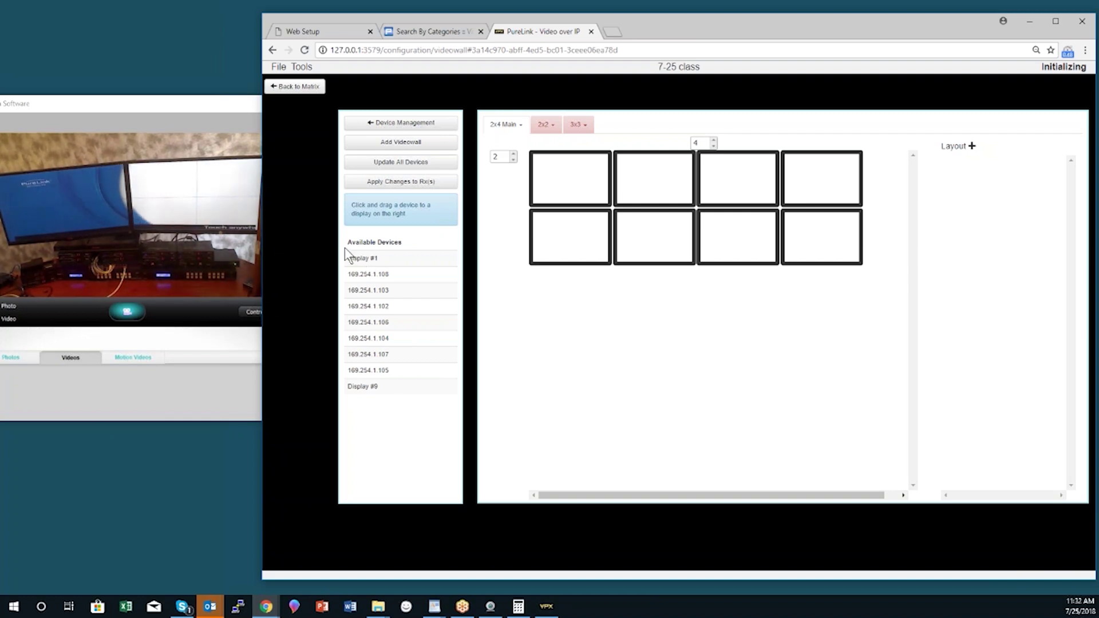
drag(346, 243, 419, 244)
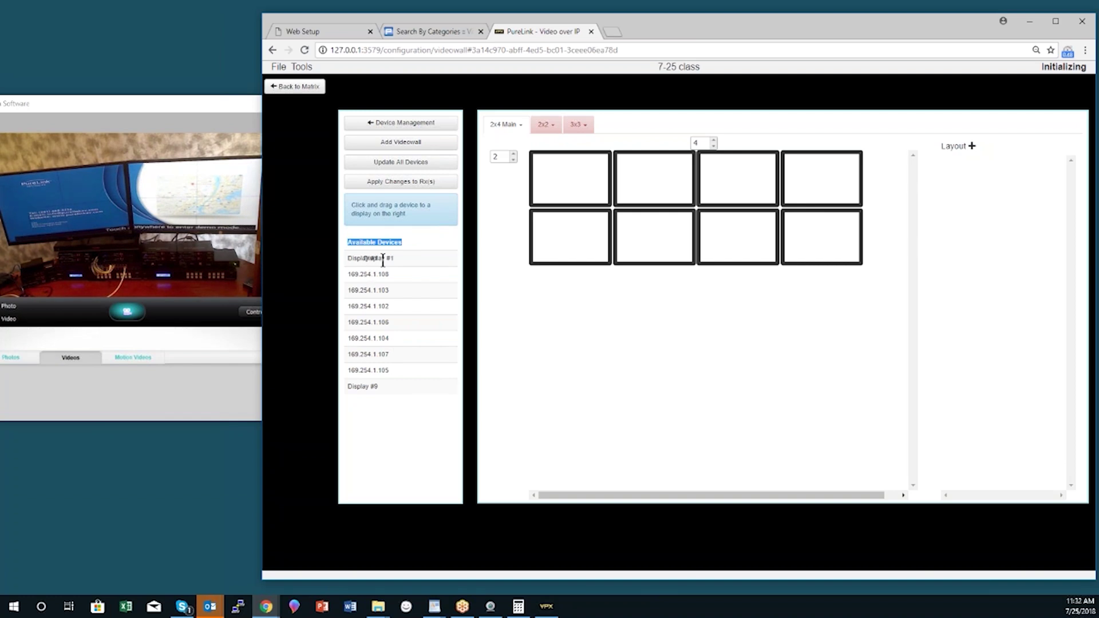
drag(382, 259, 570, 185)
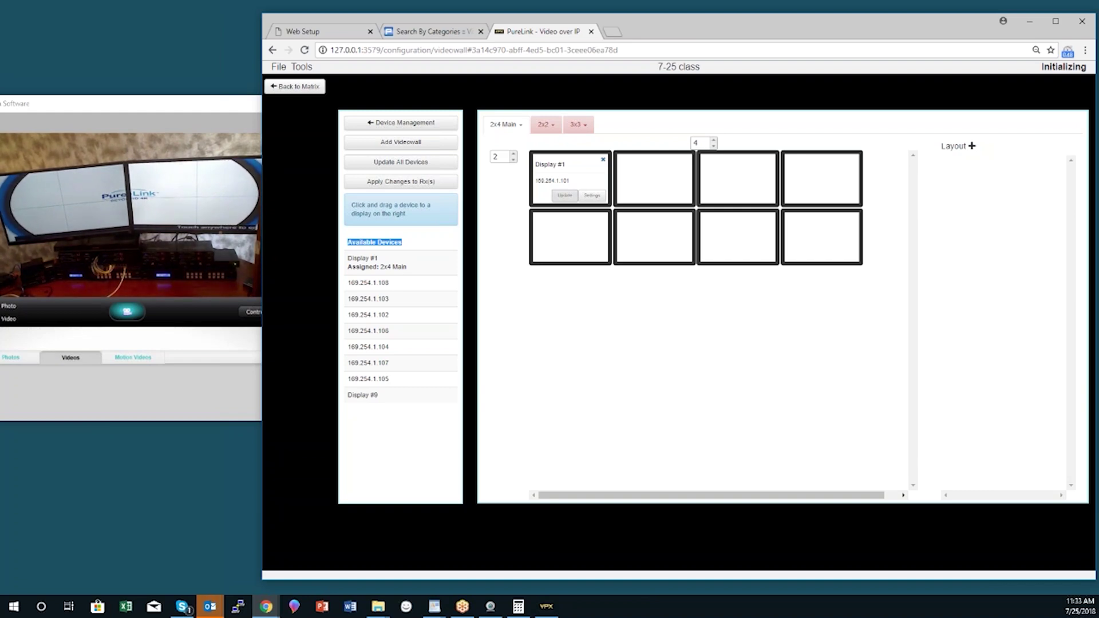
drag(383, 315, 663, 178)
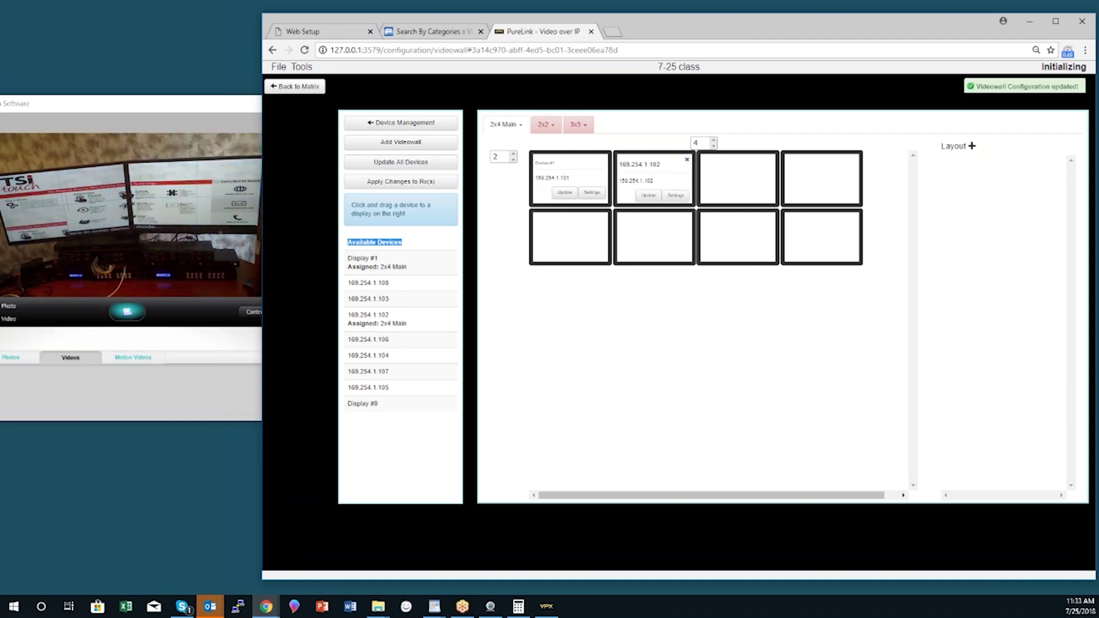
click(687, 160)
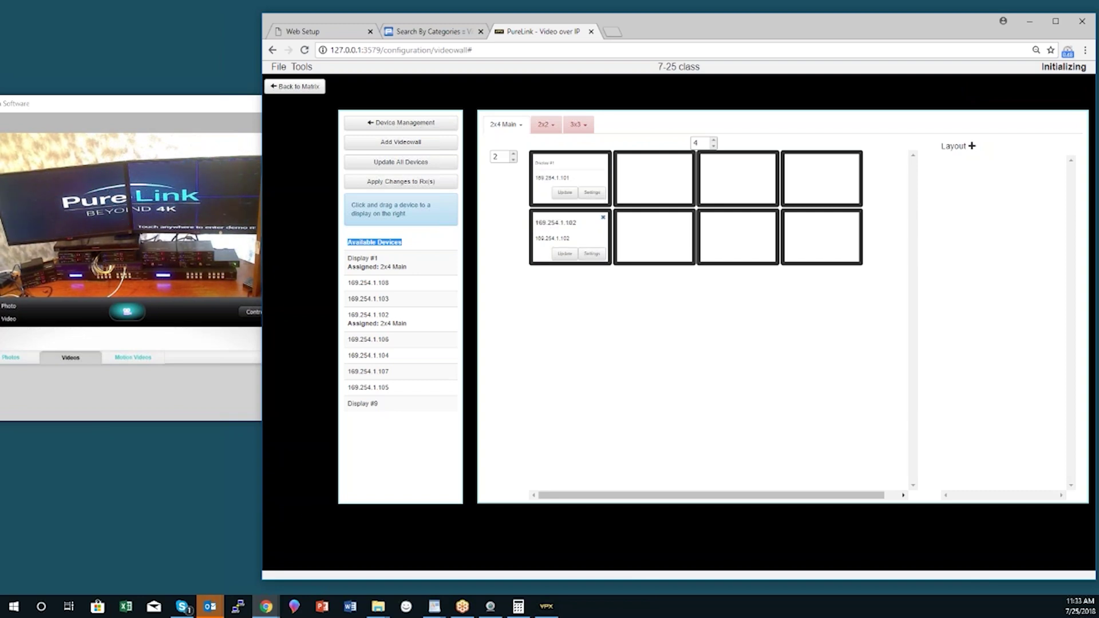
drag(383, 304, 658, 185)
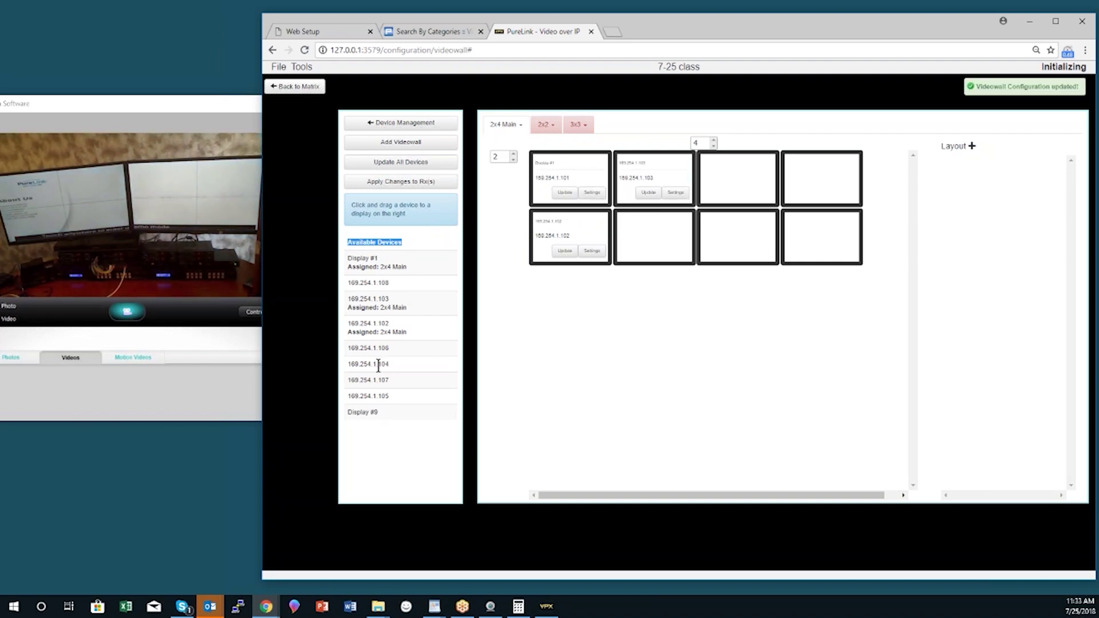
drag(394, 364, 654, 235)
In the last two columns of 2x4 Main, assign 169.254.1.105 and 169.254.1.106 to the upper row, 169.254.1.107 and 169.254.1.108 to the lower row
drag(380, 405, 740, 181)
drag(380, 349, 813, 180)
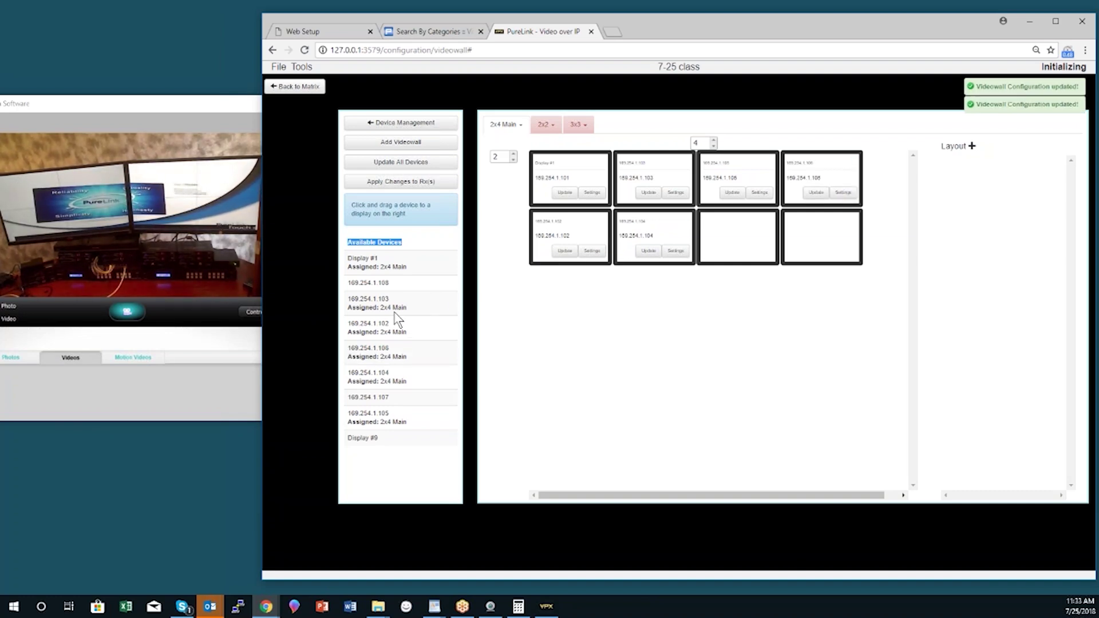
drag(385, 288, 825, 239)
drag(380, 407, 743, 243)
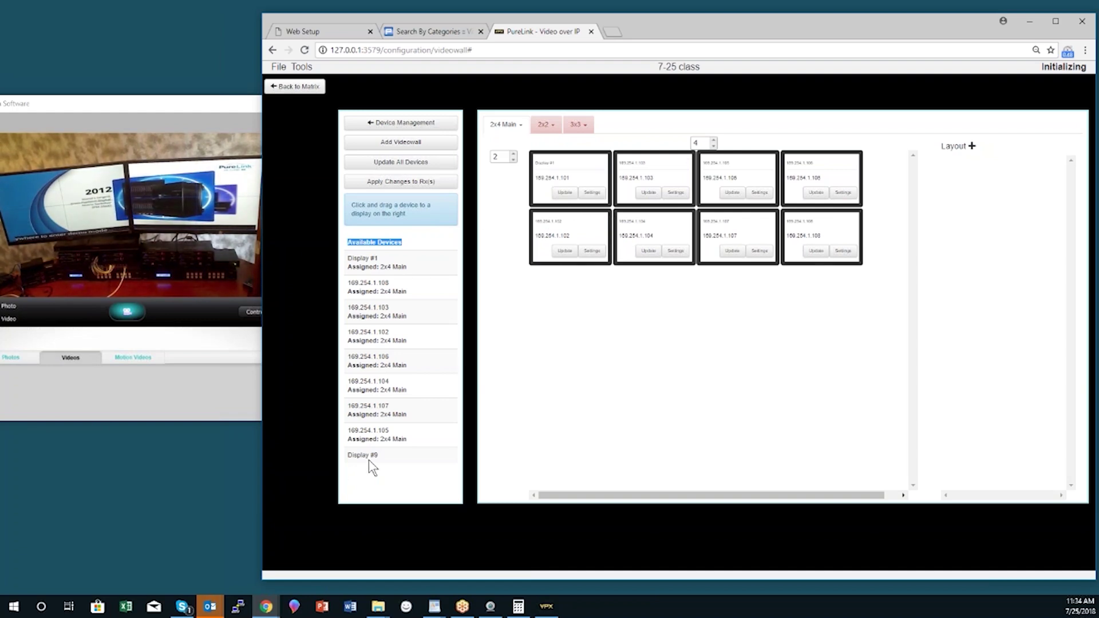
Review the receivers in the device management list and the grids of the 2x2 and 3x3 videowalls
click(295, 86)
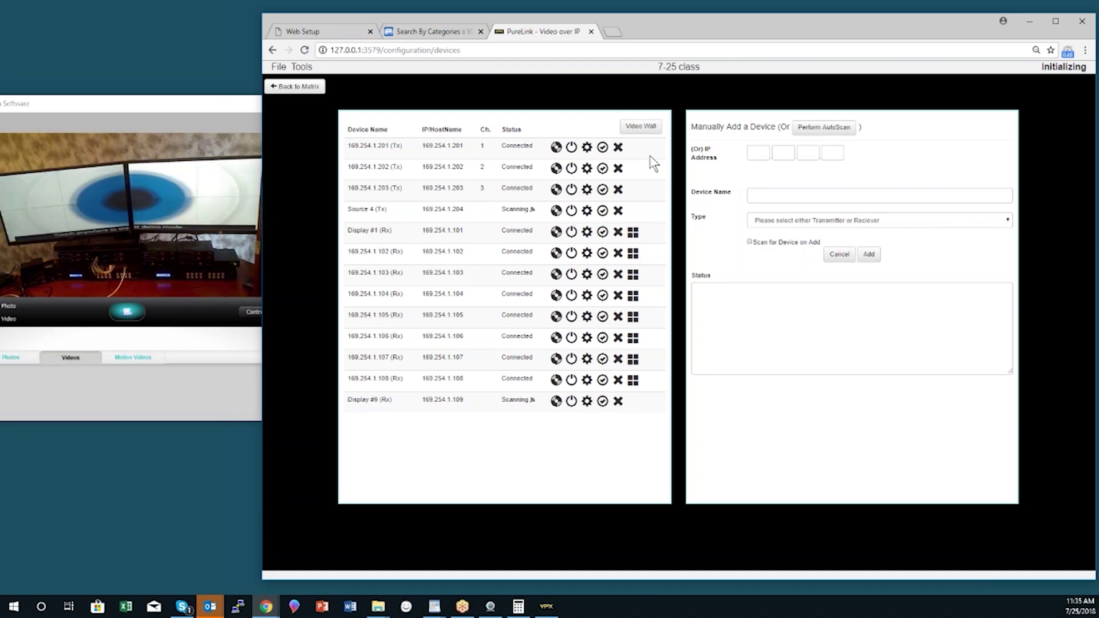
click(651, 132)
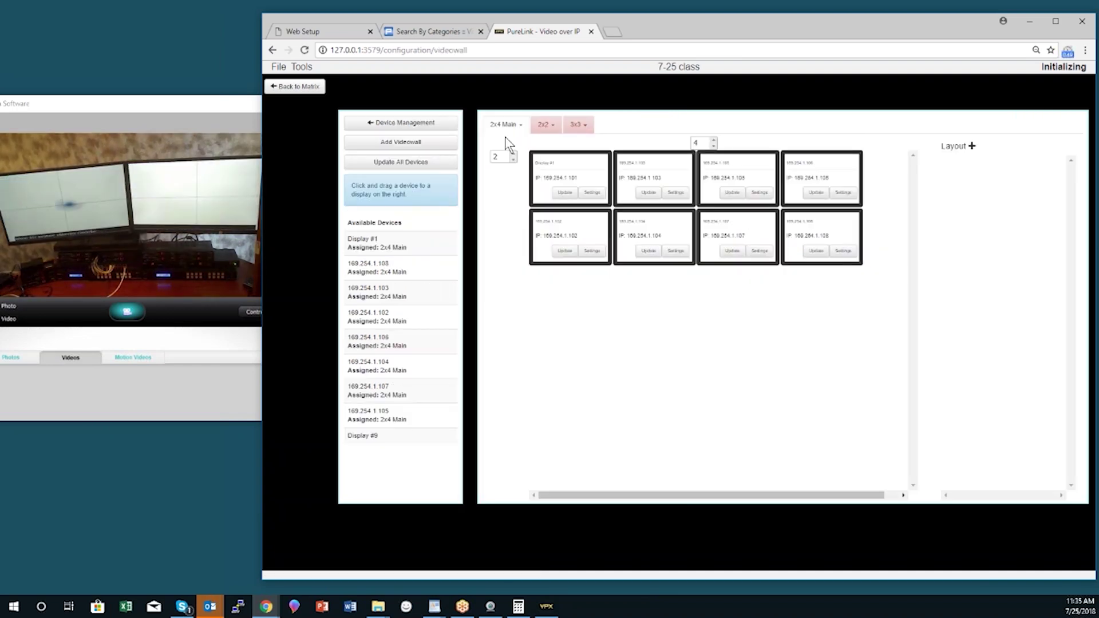
click(547, 125)
click(571, 127)
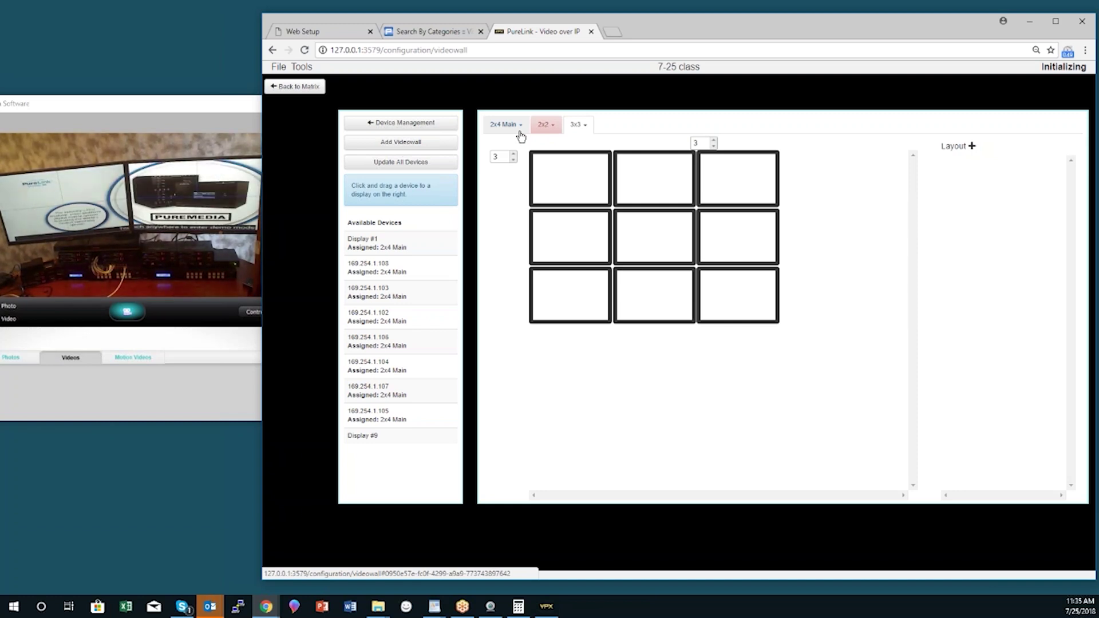
click(544, 125)
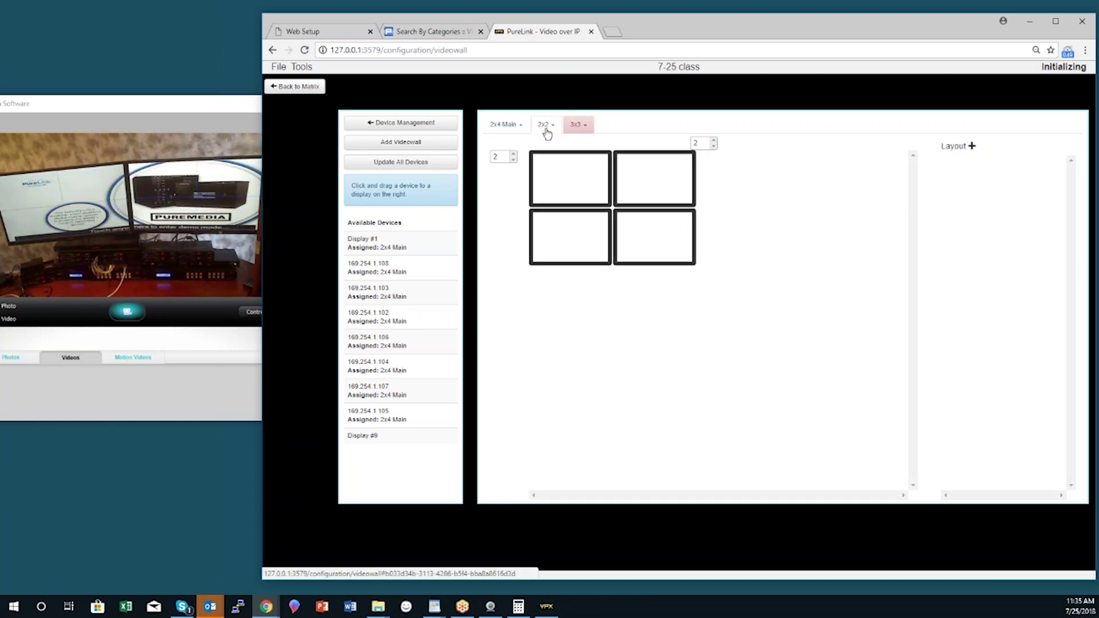